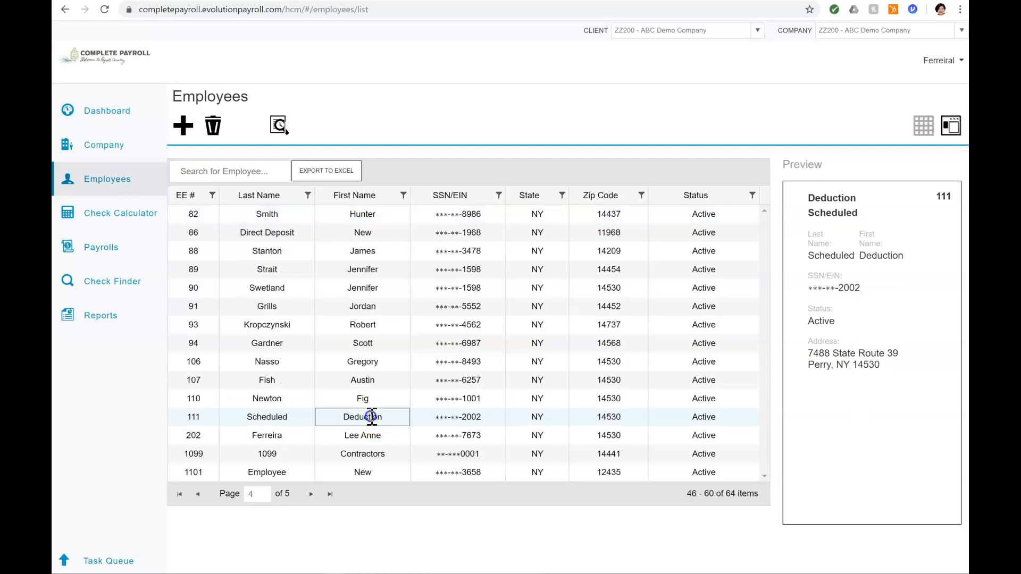
Step: Open the scheduled earnings and deductions (E/Ds) of the demo employee record "Scheduled, Deduction"
{"action": "double_click", "coordinate": [368, 417]}
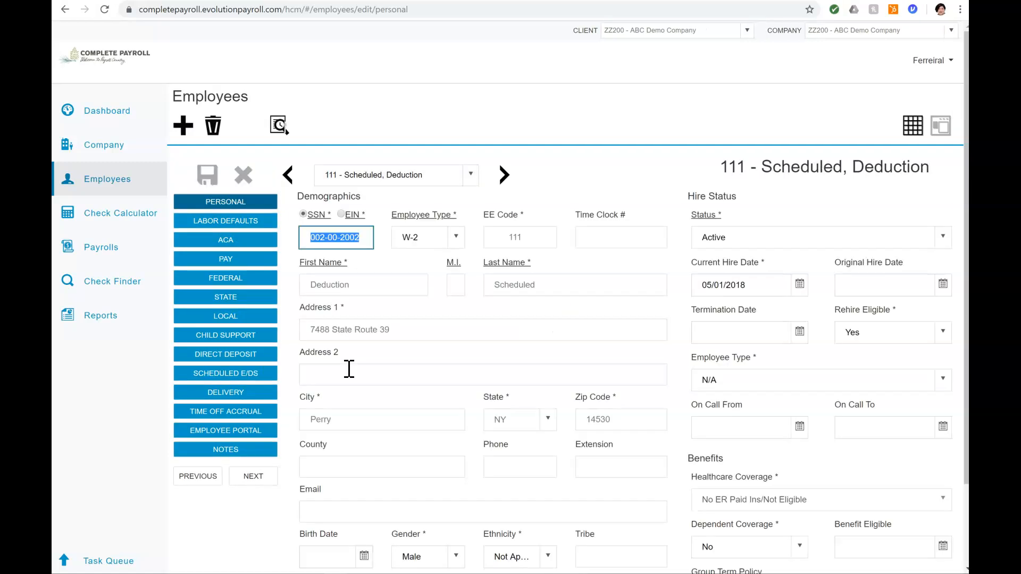
{"action": "left_click", "coordinate": [254, 368]}
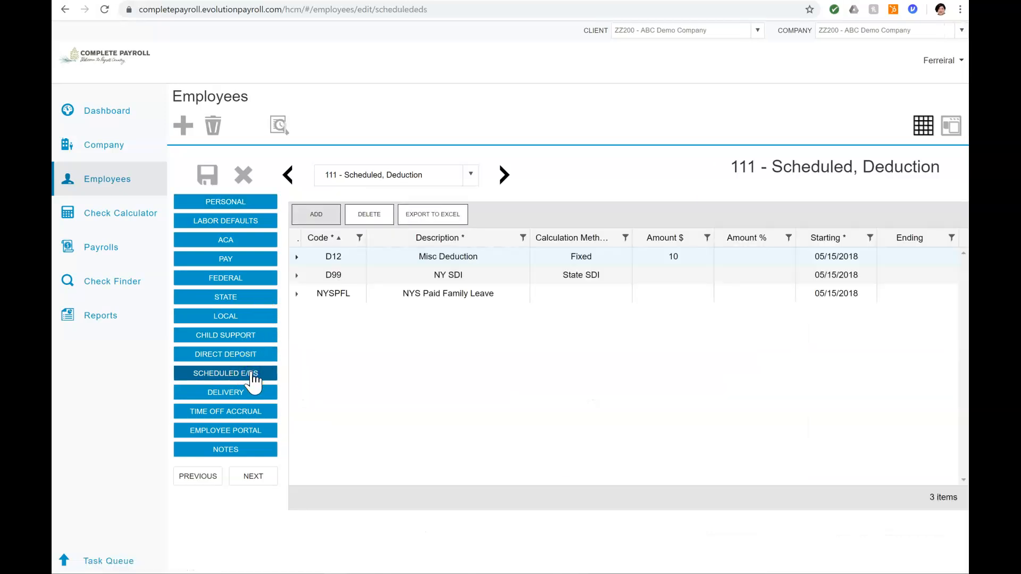
{"action": "left_click", "coordinate": [255, 379]}
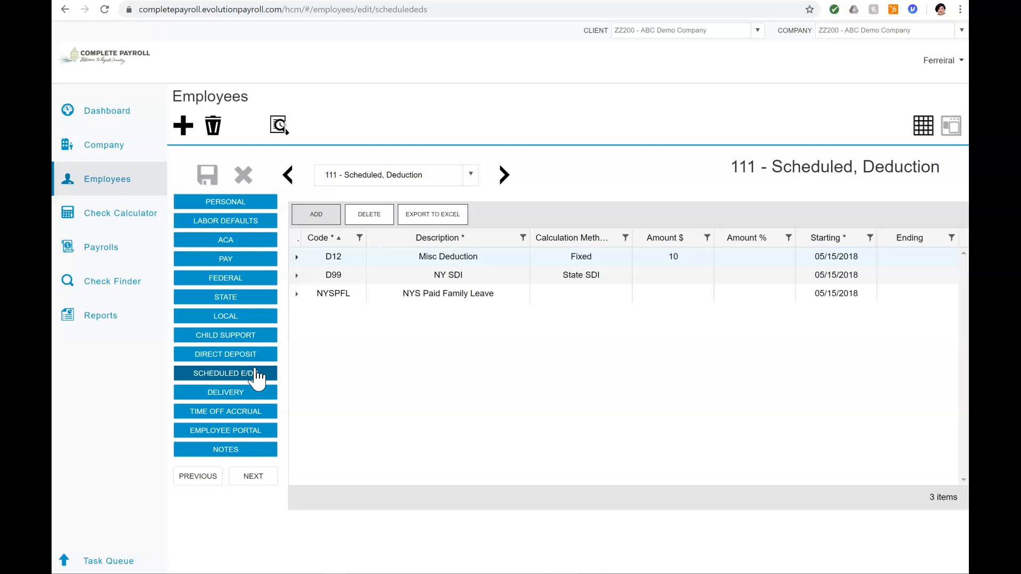
Step: Add a new scheduled E/D to the employee and assign it code D13, United Way
{"action": "left_click", "coordinate": [316, 214]}
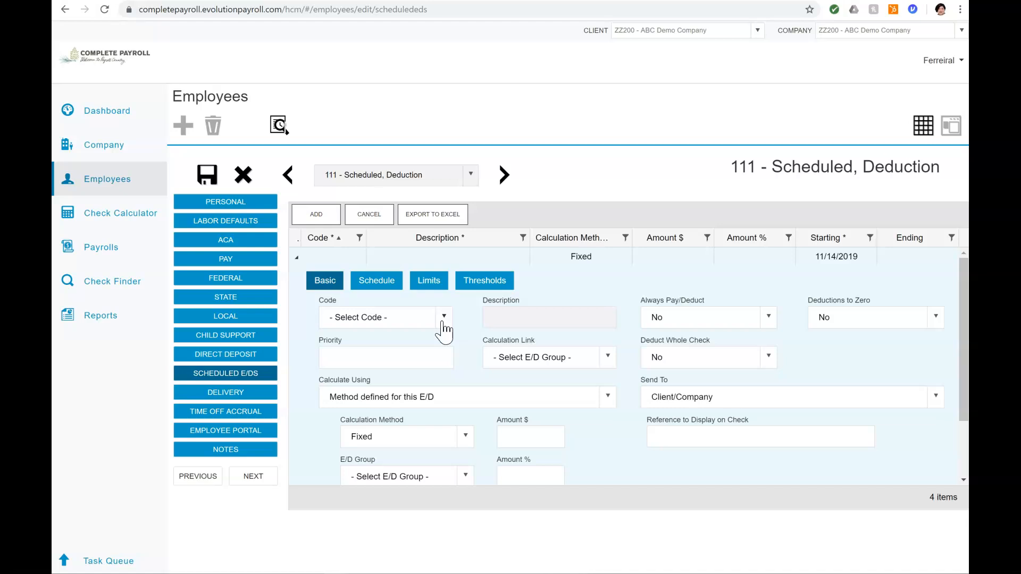
{"action": "left_click", "coordinate": [442, 321]}
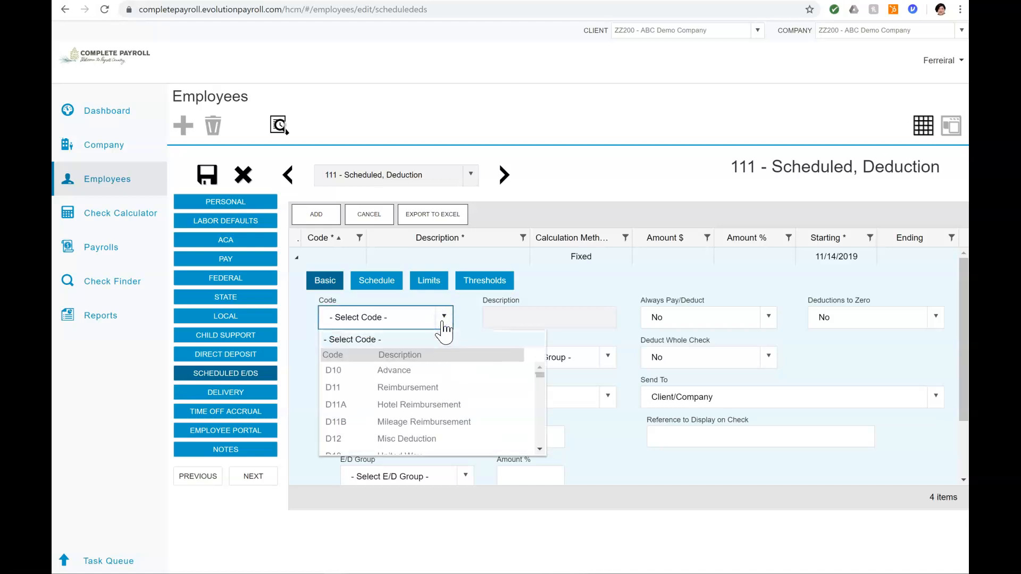
{"action": "left_click_drag", "start_coordinate": [538, 374], "coordinate": [539, 377]}
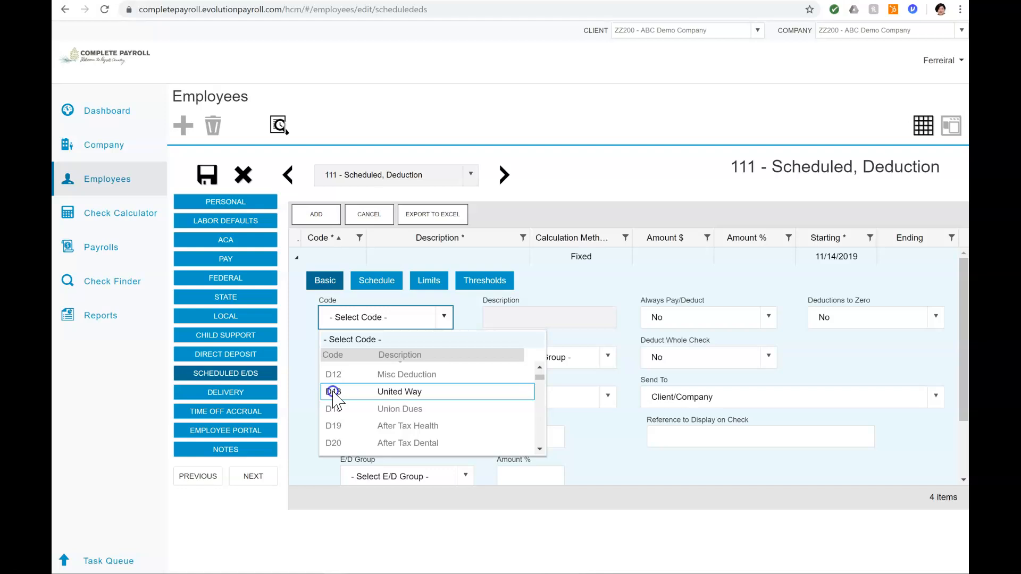
{"action": "left_click", "coordinate": [333, 396]}
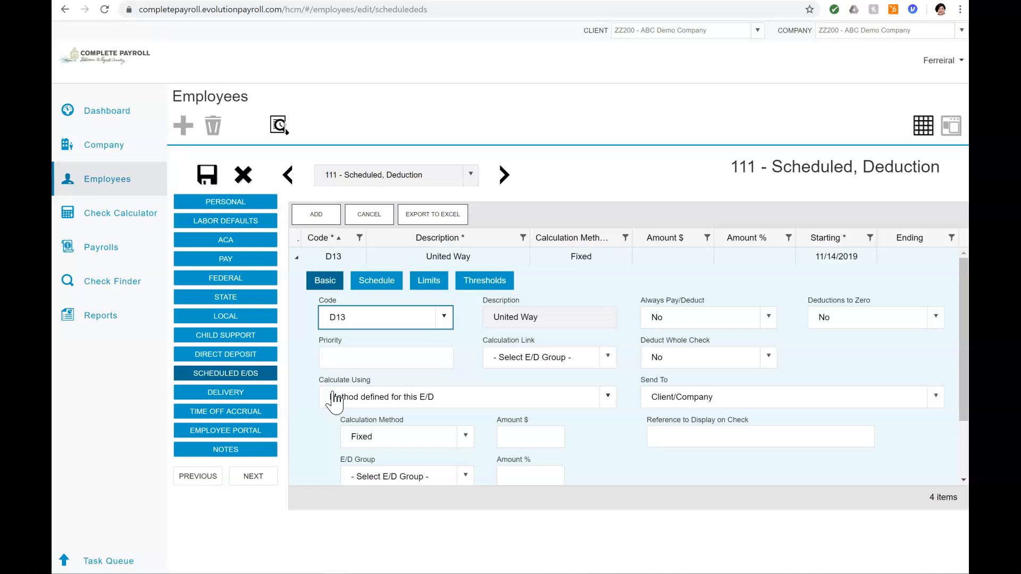
Step: Set the dollar amount of the new United Way deduction to 5.00, using the Fixed calculation method
{"action": "left_click_drag", "start_coordinate": [963, 373], "coordinate": [965, 466]}
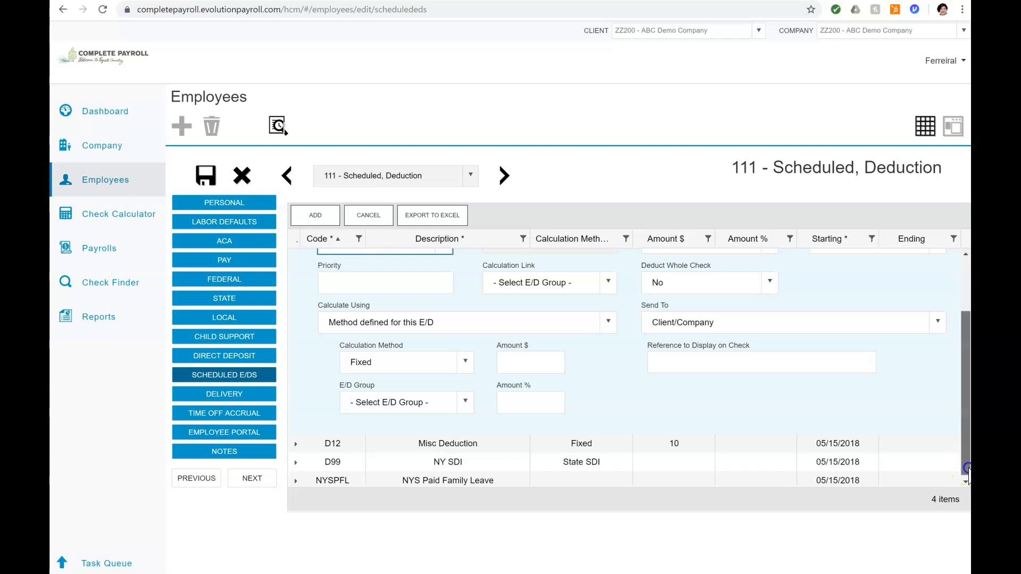
{"action": "left_click_drag", "start_coordinate": [966, 474], "coordinate": [968, 441]}
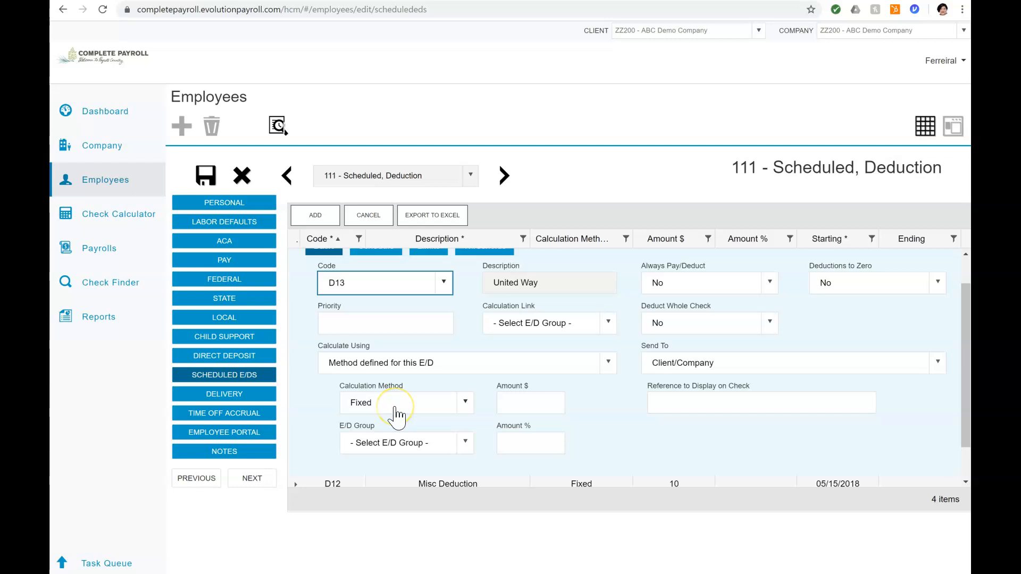
{"action": "left_click", "coordinate": [519, 402]}
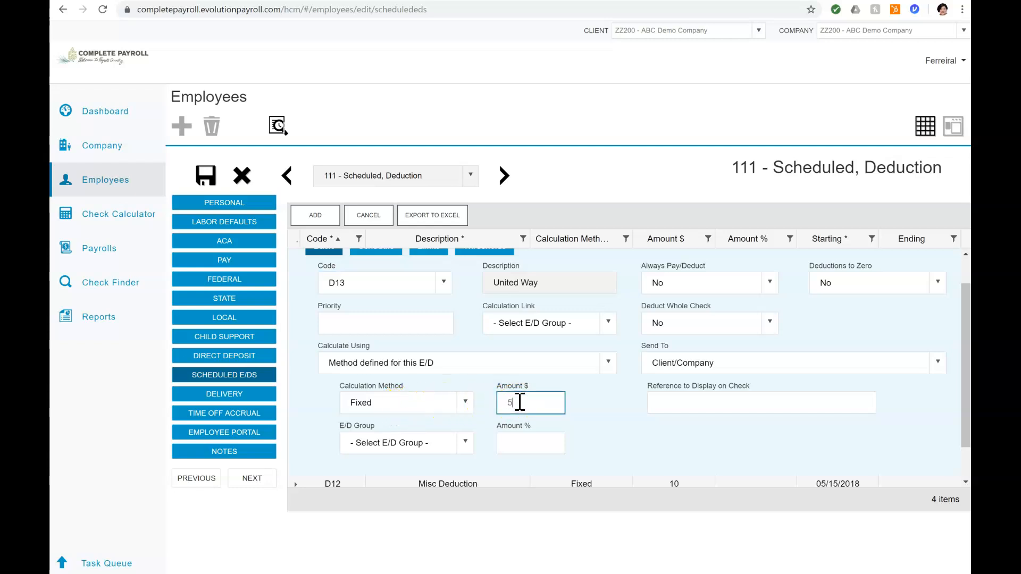
{"action": "key", "text": "Tab"}
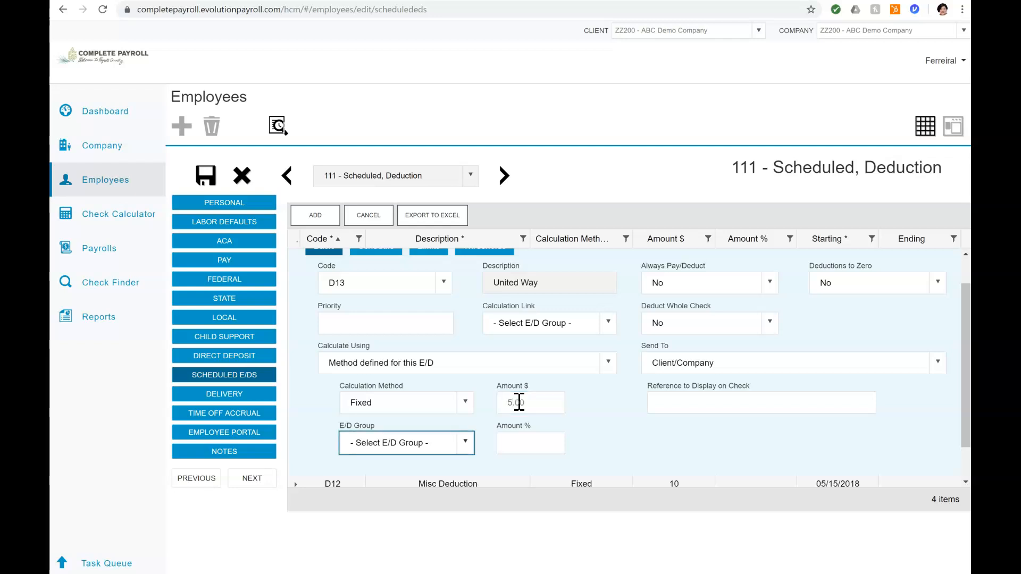
{"action": "left_click", "coordinate": [315, 223]}
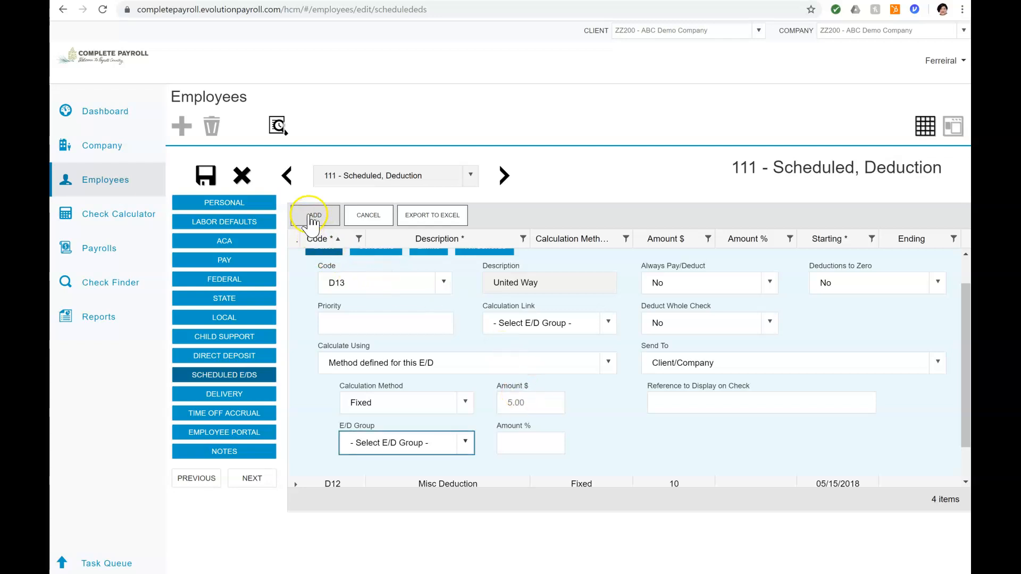
{"action": "left_click", "coordinate": [207, 173]}
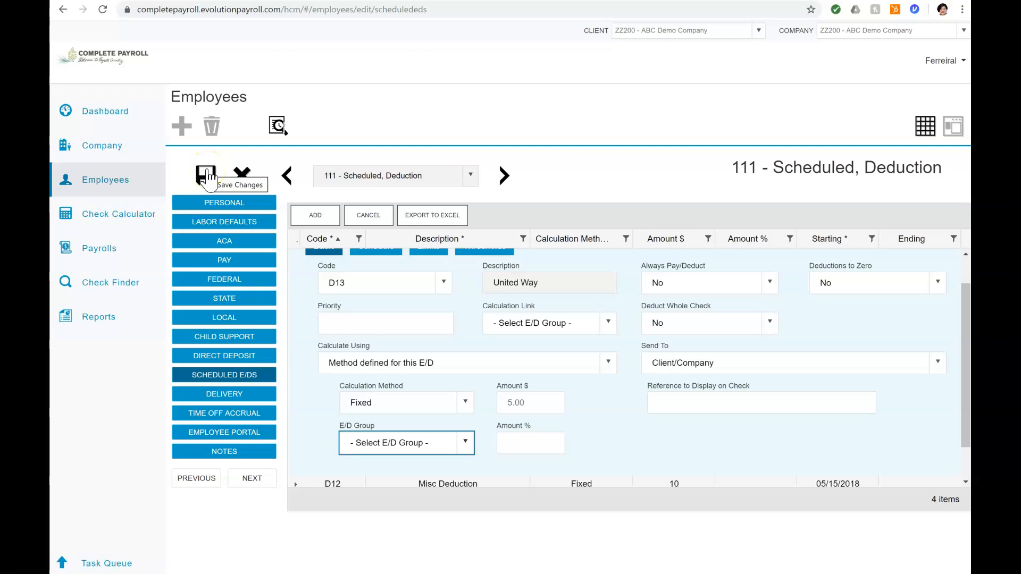
{"action": "left_click", "coordinate": [594, 437]}
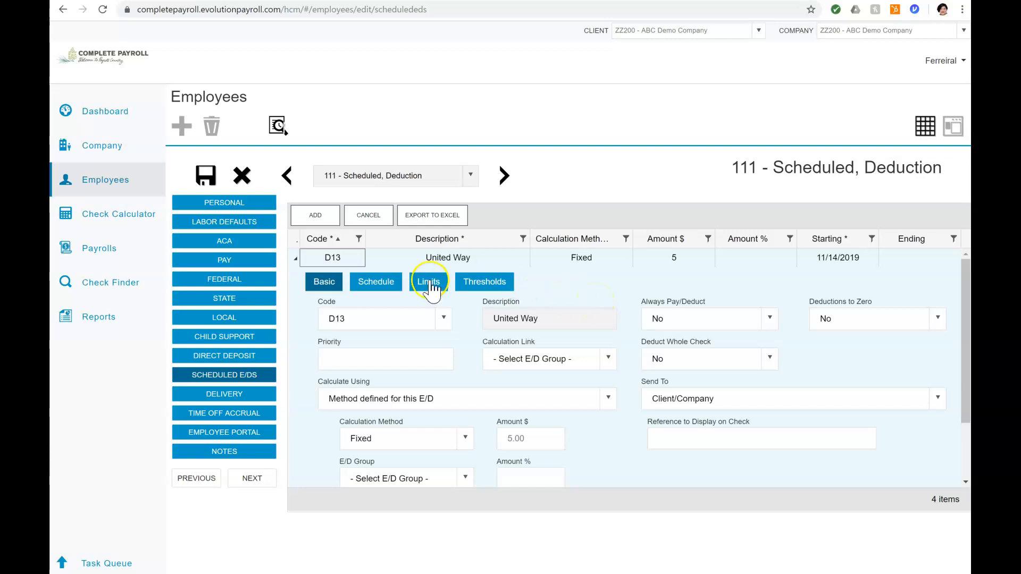
Step: Schedule the United Way deduction to start on 11/30/2019 and end on 02/29/2020, keeping the Every Pay frequency
{"action": "left_click", "coordinate": [379, 284]}
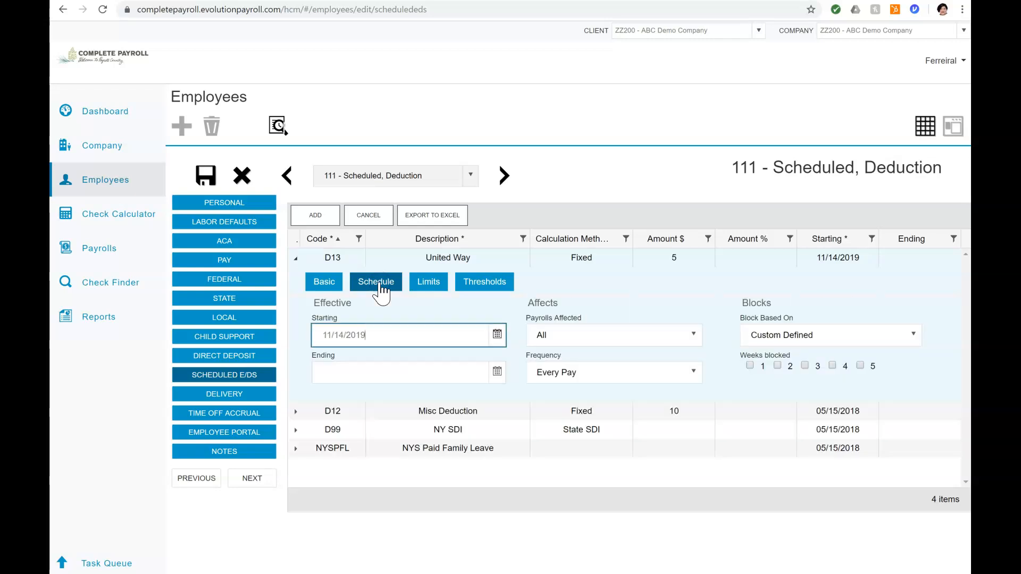
{"action": "left_click", "coordinate": [497, 335]}
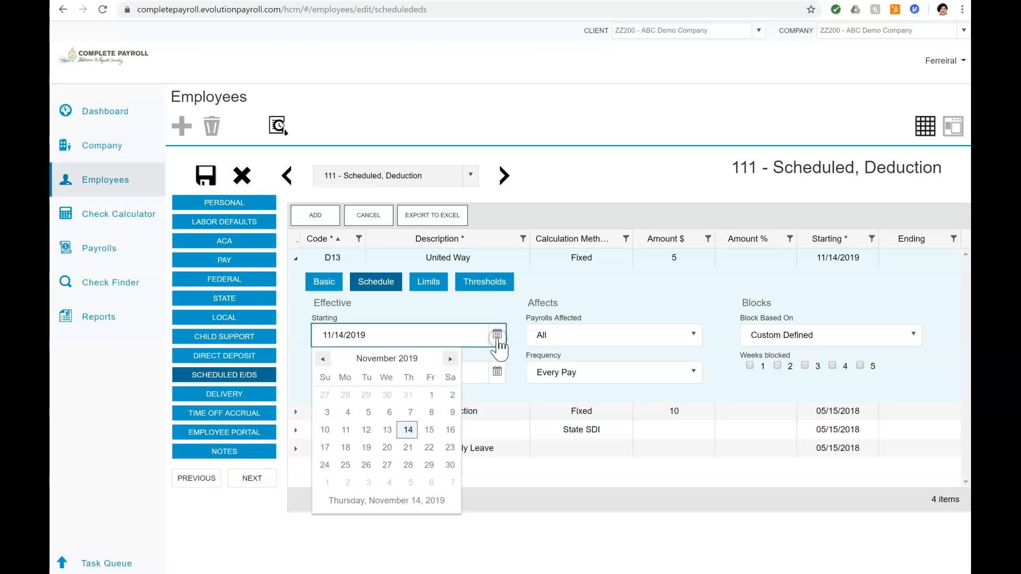
{"action": "left_click", "coordinate": [451, 466]}
{"action": "left_click", "coordinate": [498, 373]}
{"action": "left_click", "coordinate": [448, 396]}
{"action": "left_click", "coordinate": [449, 396]}
{"action": "left_click", "coordinate": [448, 396]}
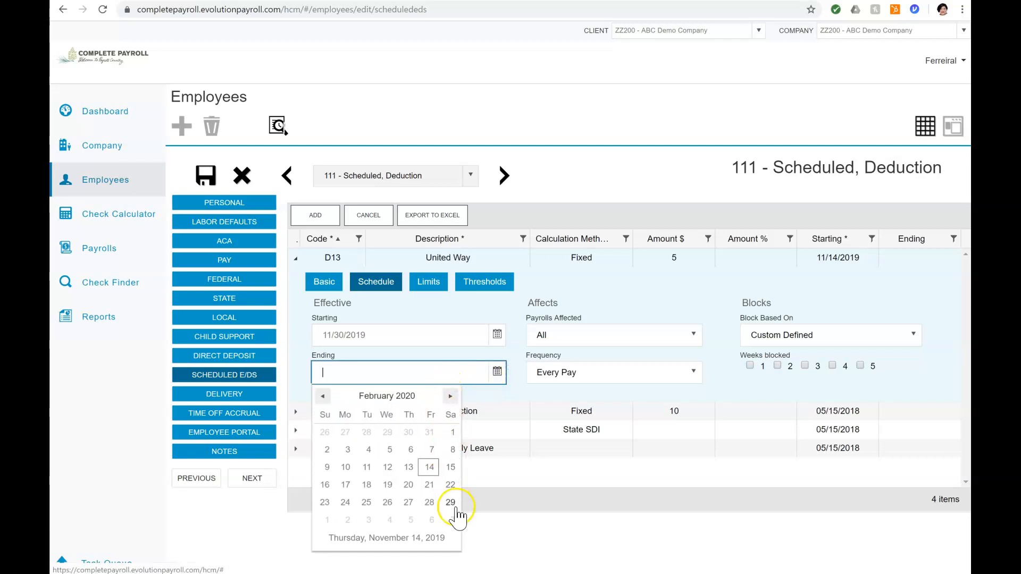
{"action": "left_click", "coordinate": [452, 504]}
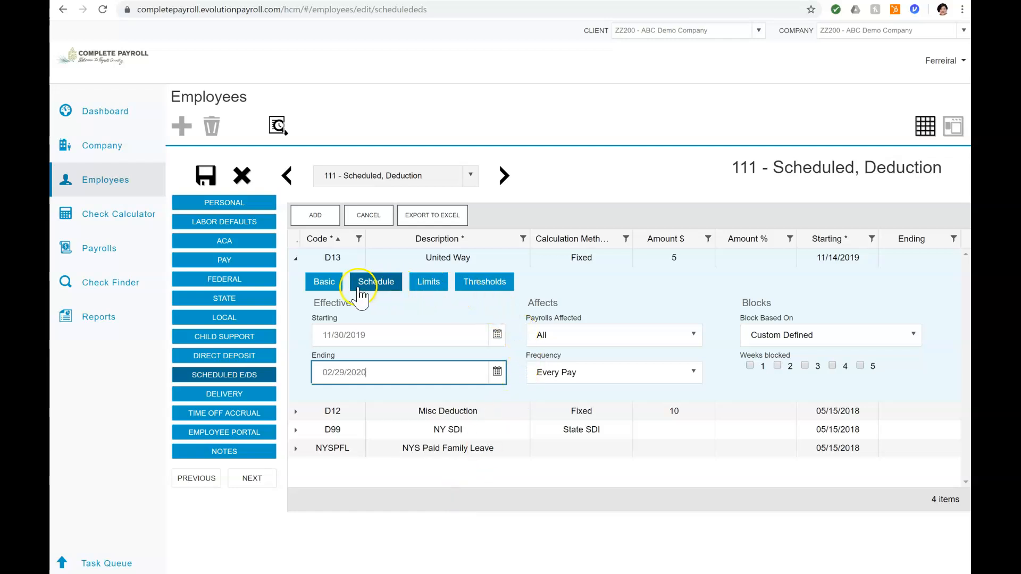
{"action": "left_click", "coordinate": [692, 371]}
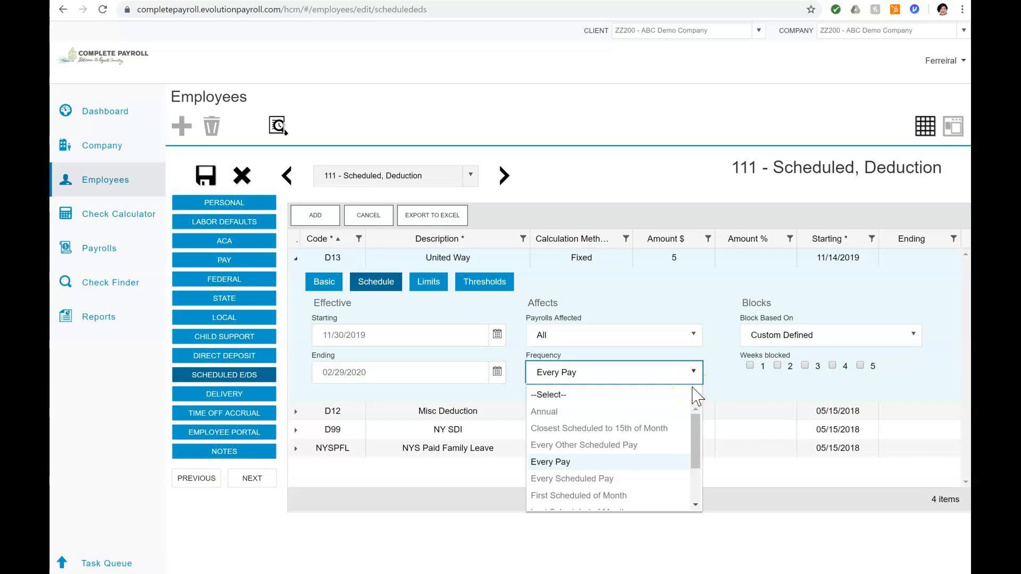
{"action": "left_click", "coordinate": [694, 373]}
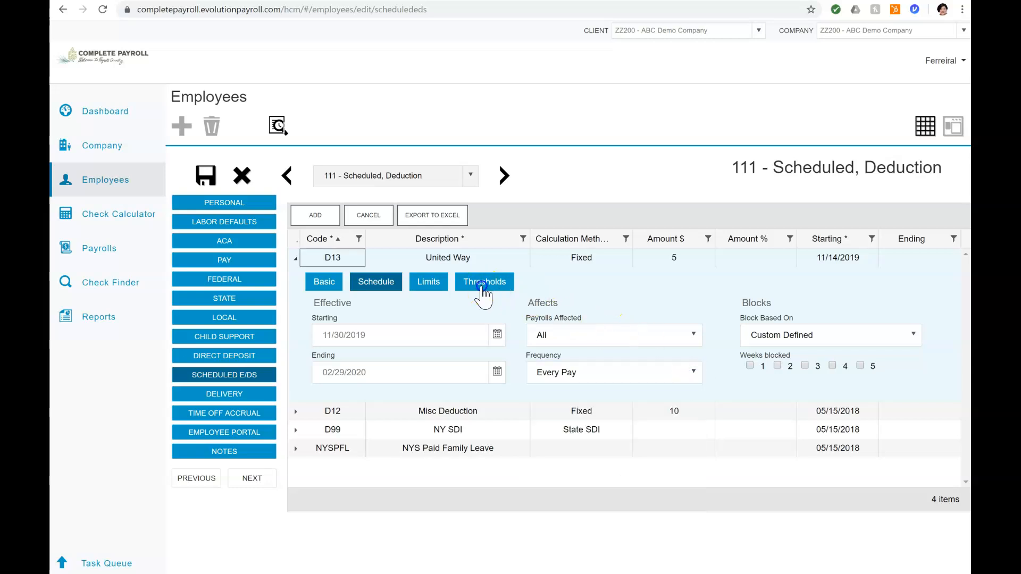
Step: Give the United Way deduction a target amount of $50 with the action that does not reset the balance and removes the line
{"action": "left_click", "coordinate": [484, 284]}
{"action": "left_click", "coordinate": [357, 452]}
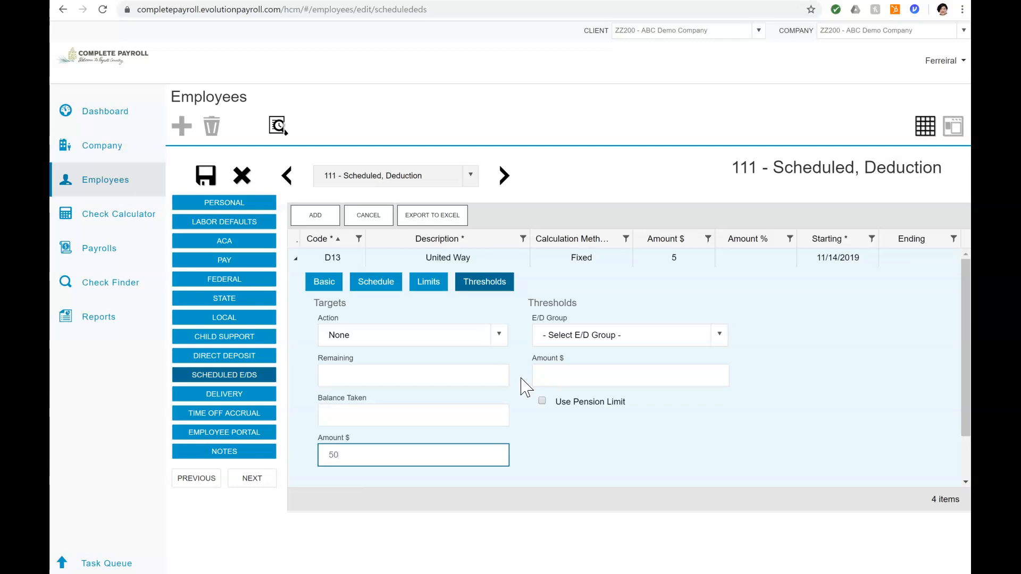
{"action": "left_click", "coordinate": [497, 340]}
{"action": "left_click", "coordinate": [497, 343]}
{"action": "left_click", "coordinate": [420, 354]}
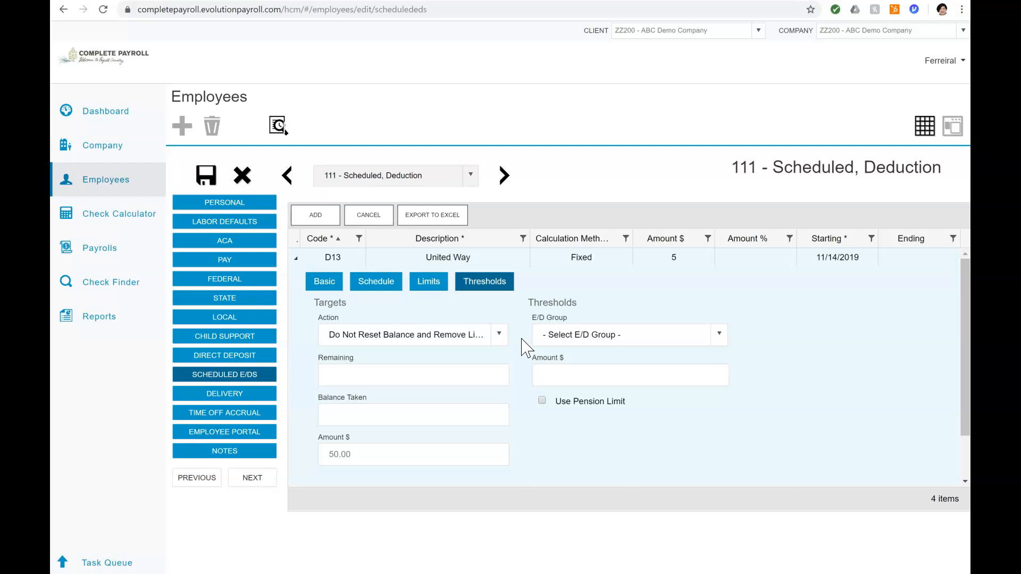
Step: Send the United Way deduction to an agency, choosing United Way as the agency name, and save the entry
{"action": "left_click", "coordinate": [322, 283]}
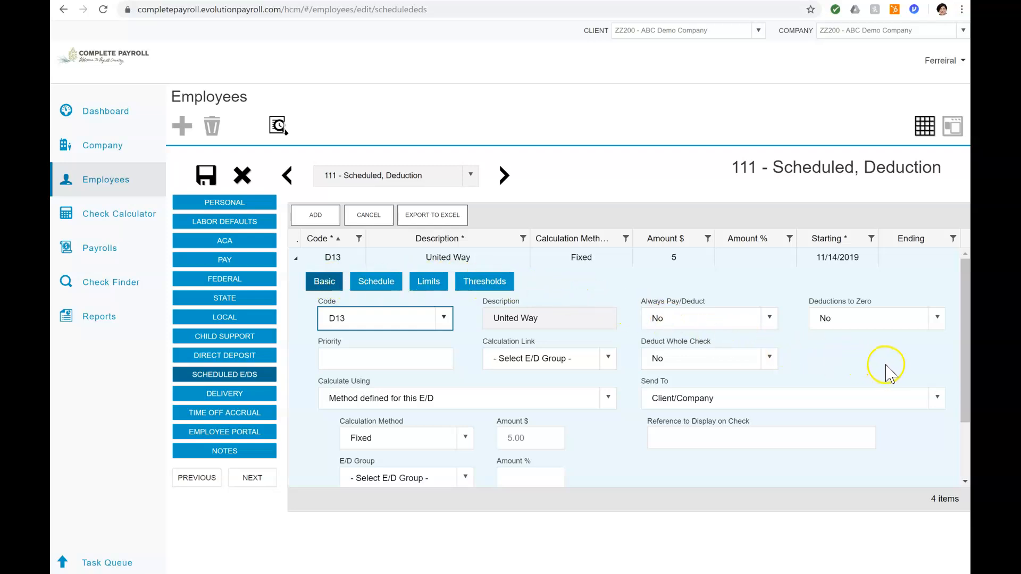
{"action": "left_click", "coordinate": [937, 398]}
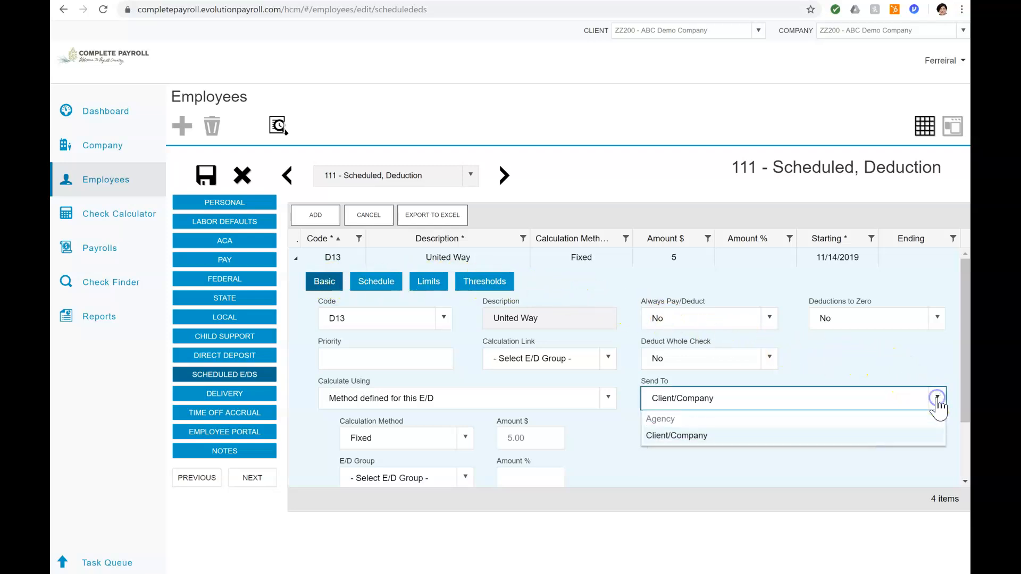
{"action": "left_click", "coordinate": [694, 420]}
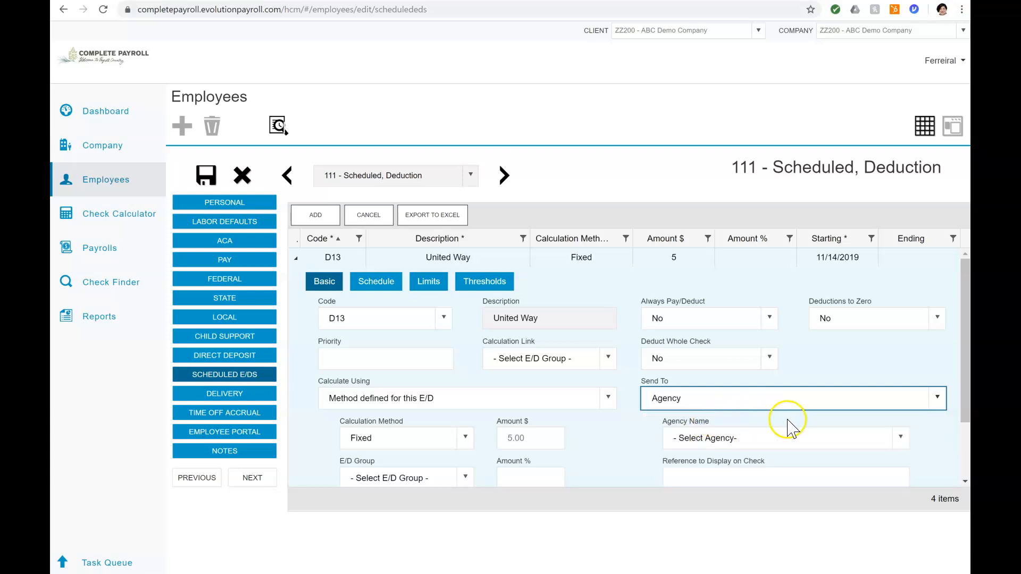
{"action": "left_click", "coordinate": [900, 437]}
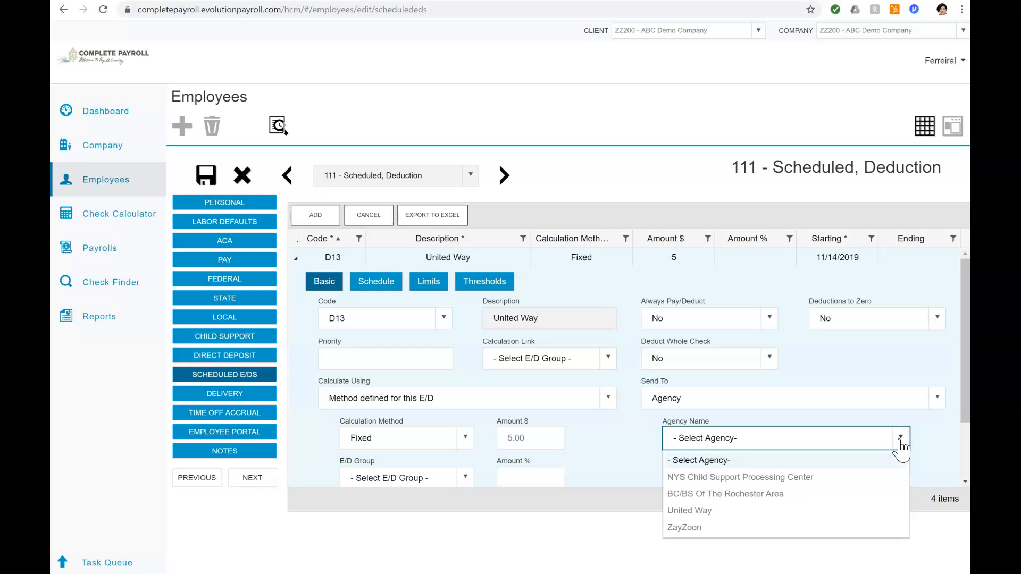
{"action": "left_click", "coordinate": [693, 511]}
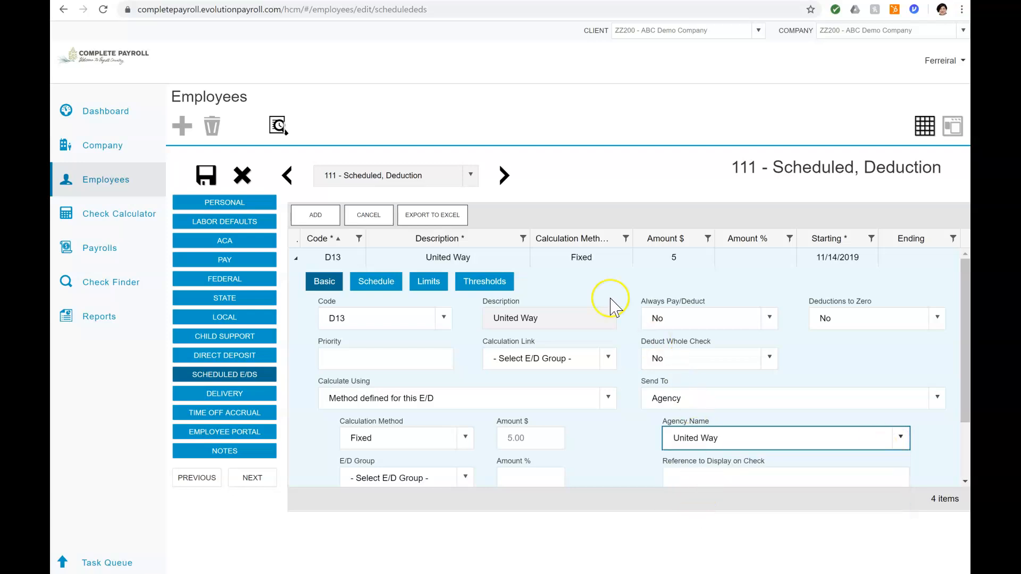
{"action": "left_click", "coordinate": [208, 175]}
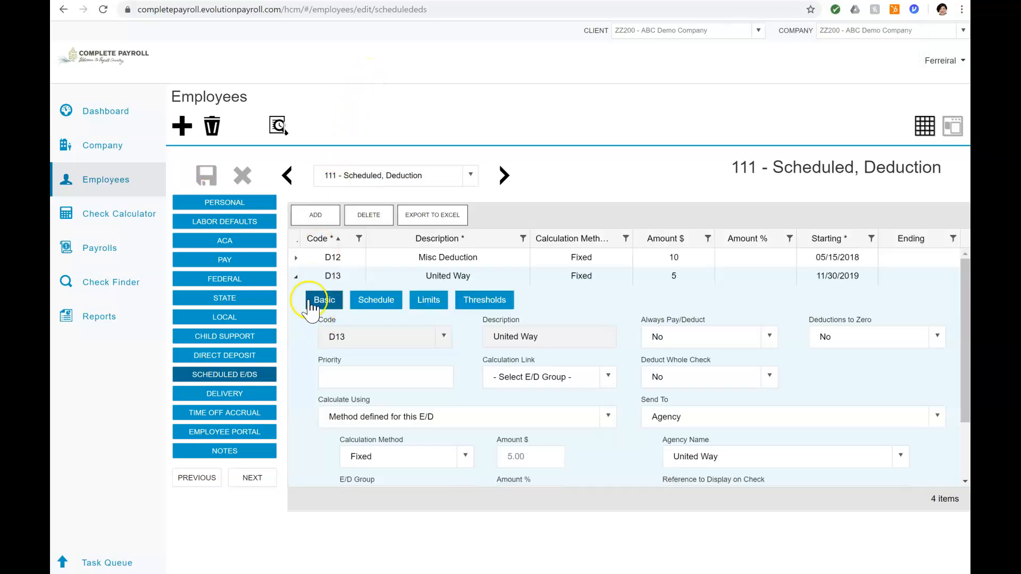
{"action": "left_click", "coordinate": [294, 280]}
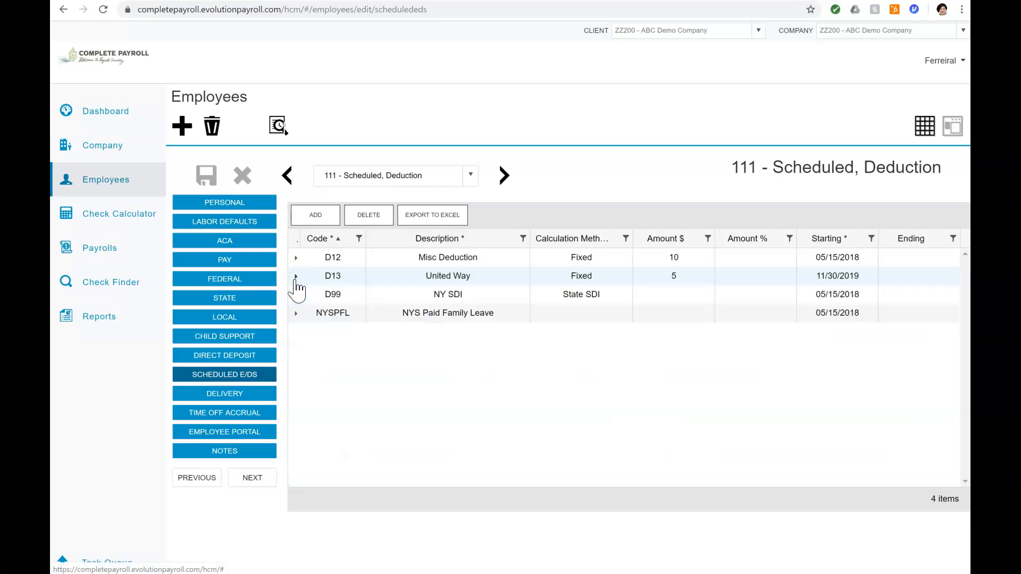
Step: Set the ending date of the D12 Misc Deduction to 11/15/2019 and save the change
{"action": "left_click", "coordinate": [296, 258]}
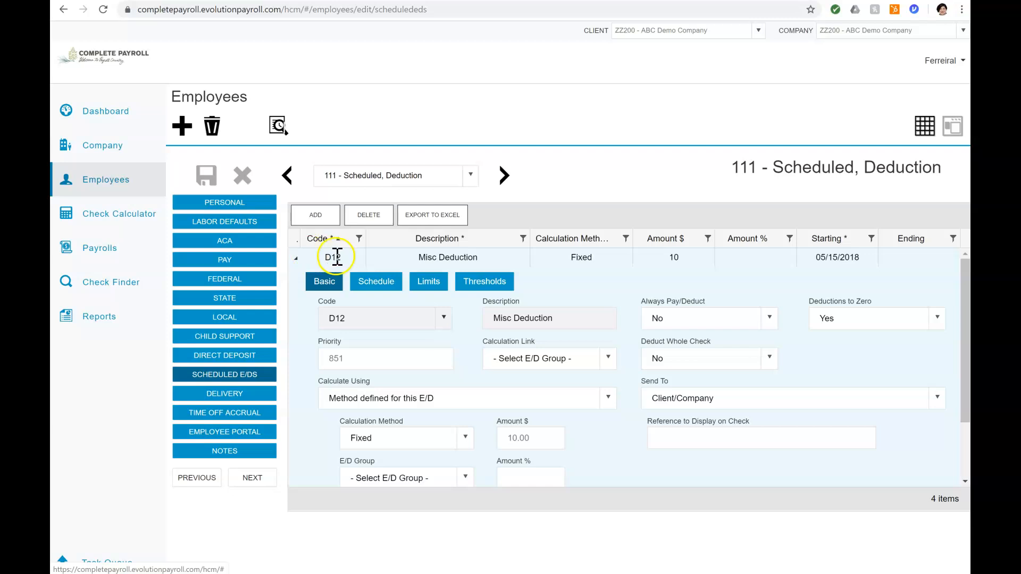
{"action": "left_click", "coordinate": [381, 285]}
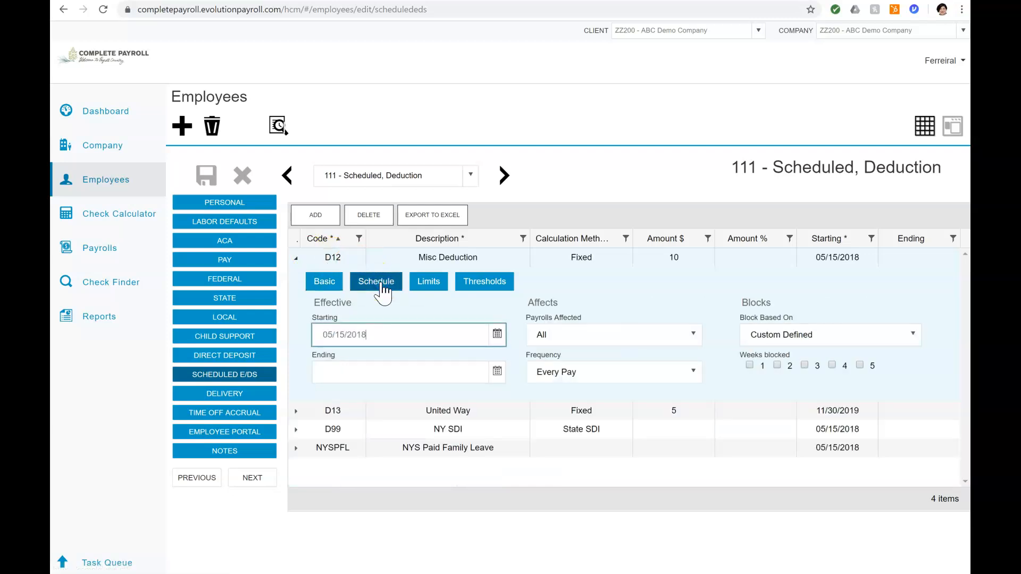
{"action": "left_click", "coordinate": [497, 373]}
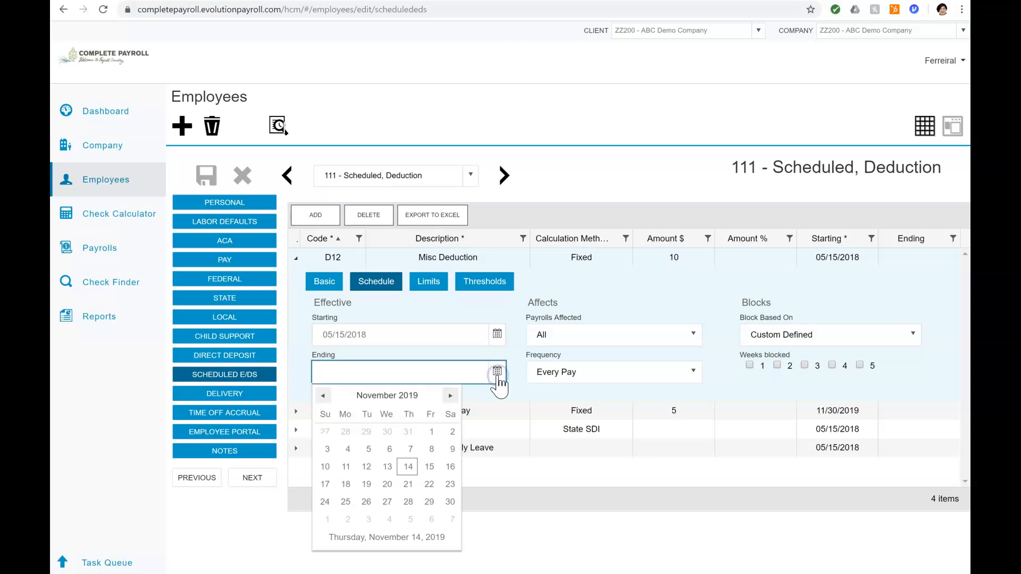
{"action": "left_click", "coordinate": [430, 467]}
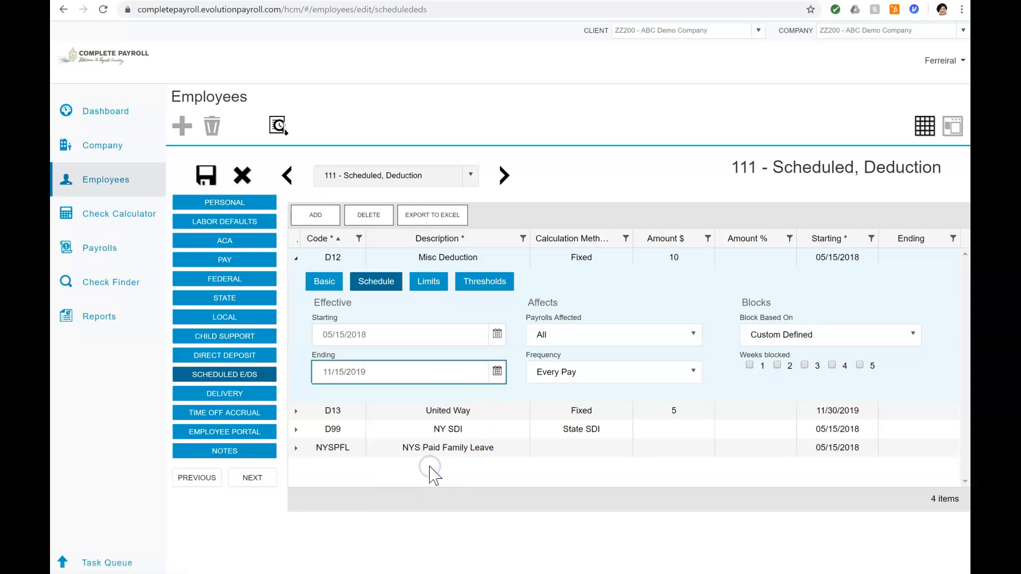
{"action": "left_click", "coordinate": [206, 176]}
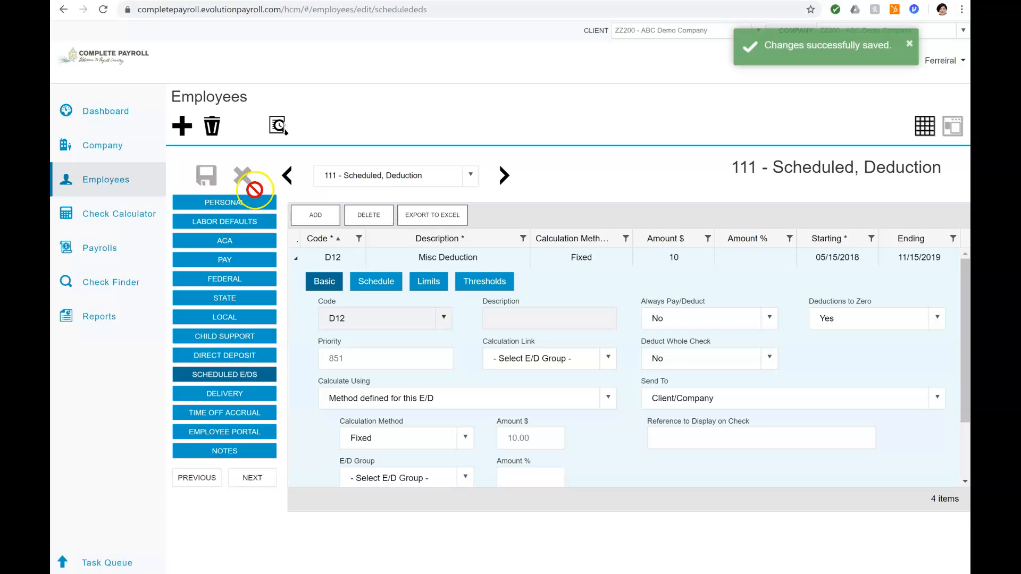
{"action": "left_click", "coordinate": [295, 259]}
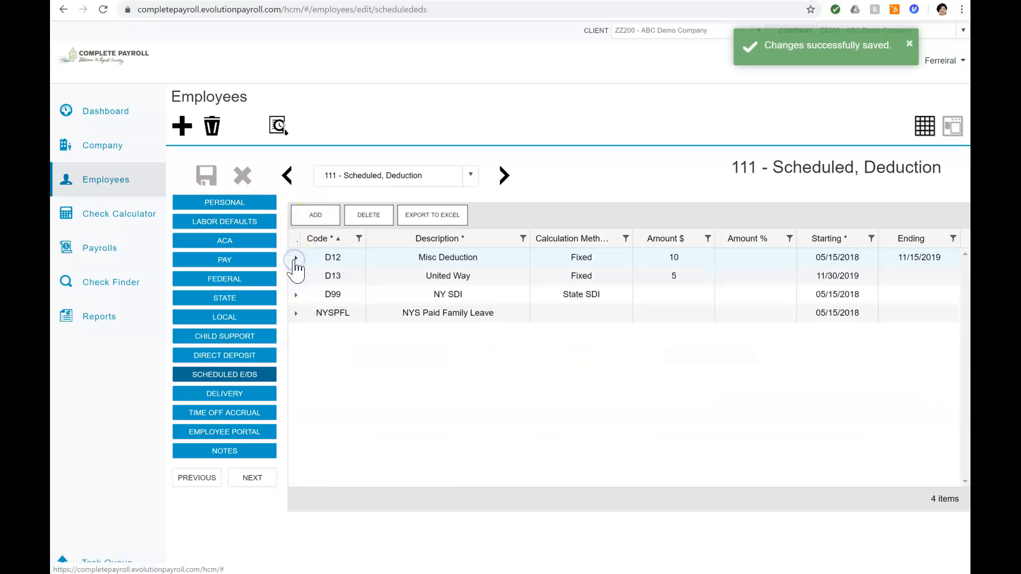
{"action": "left_click", "coordinate": [296, 236]}
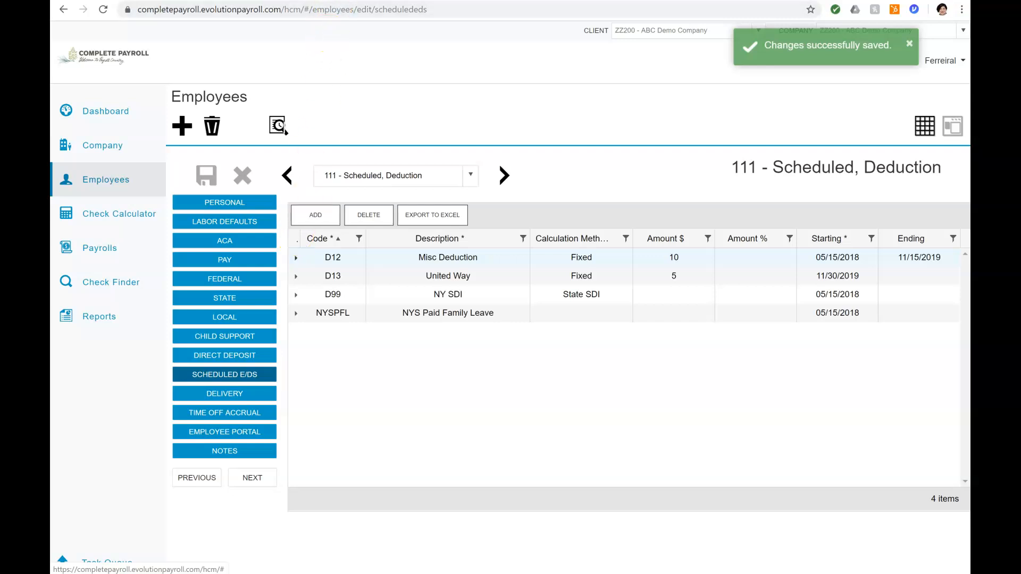